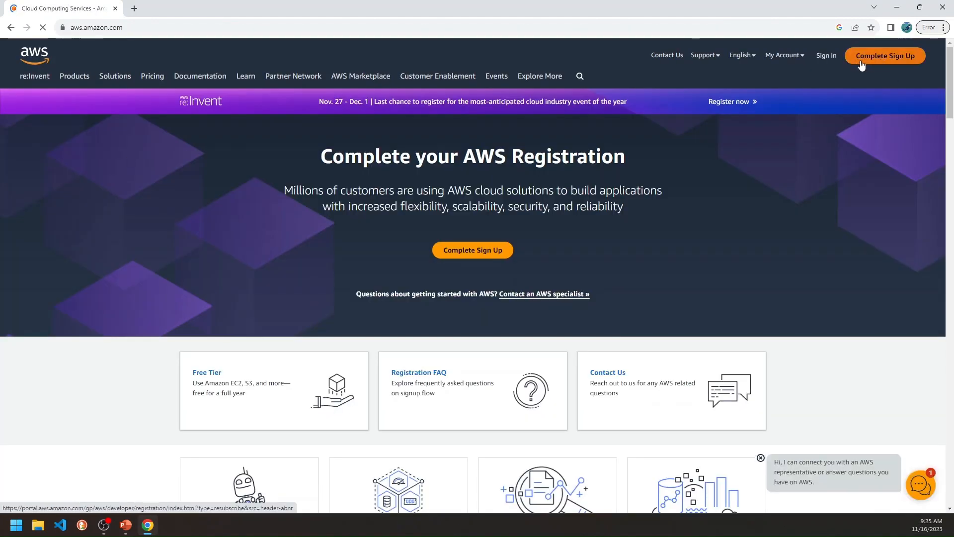
Start creating a new AWS account from the sign-up page and begin entering the root user email address.
left_click(870, 59)
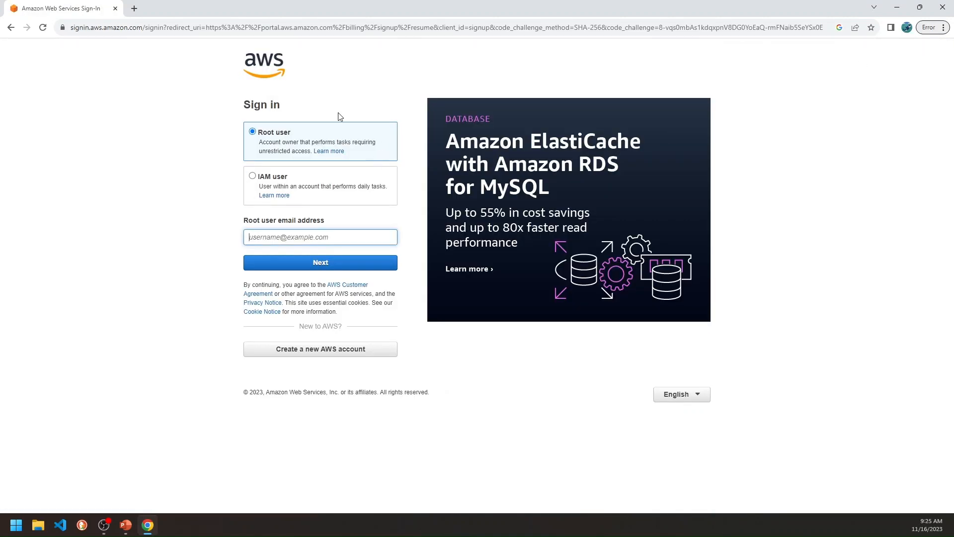
left_click(383, 350)
left_click(539, 195)
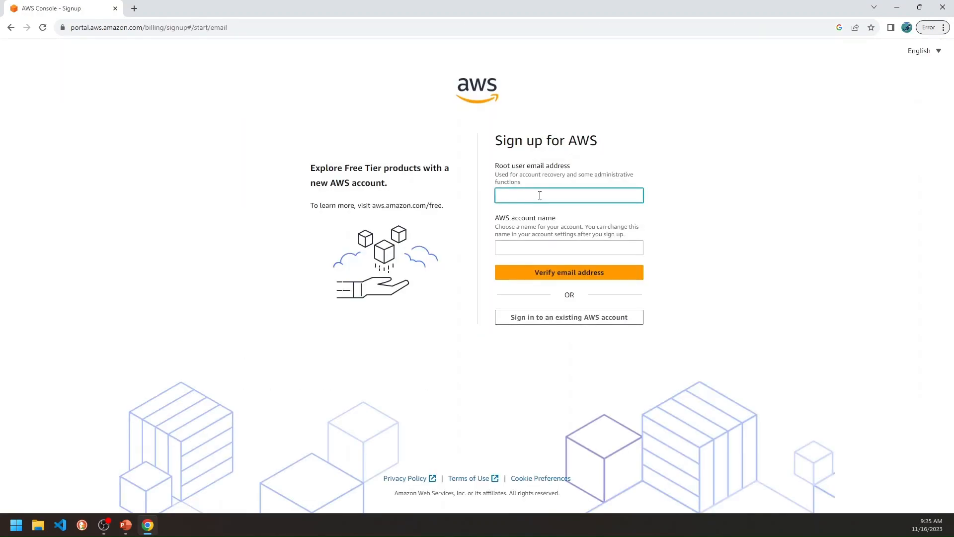
type("cy")
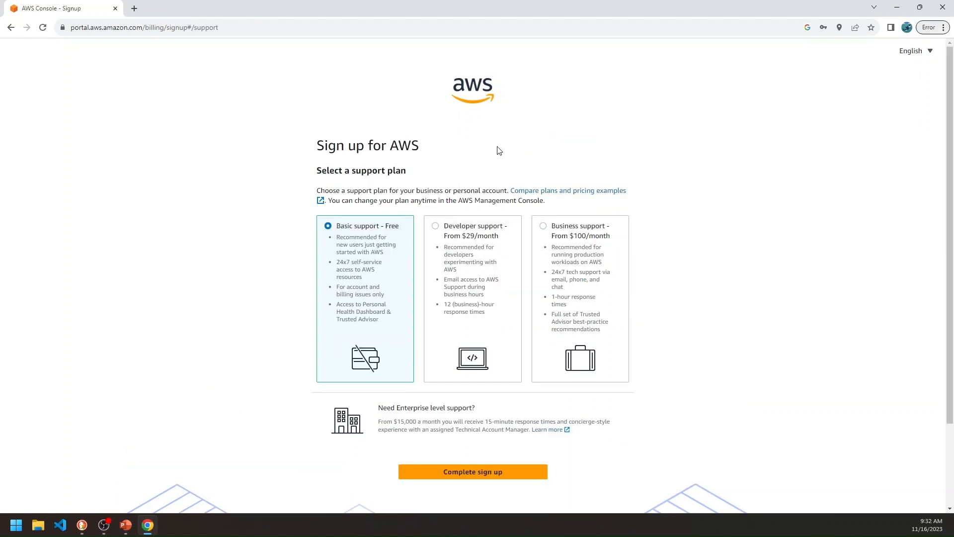
Complete the sign-up with the Basic support - Free plan and go to the AWS Management Console.
left_click(469, 472)
left_click(445, 323)
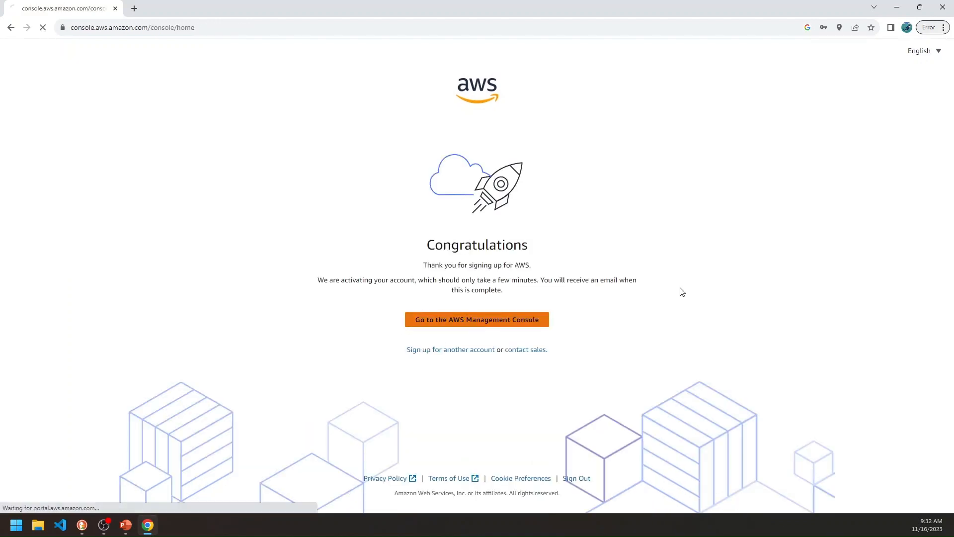
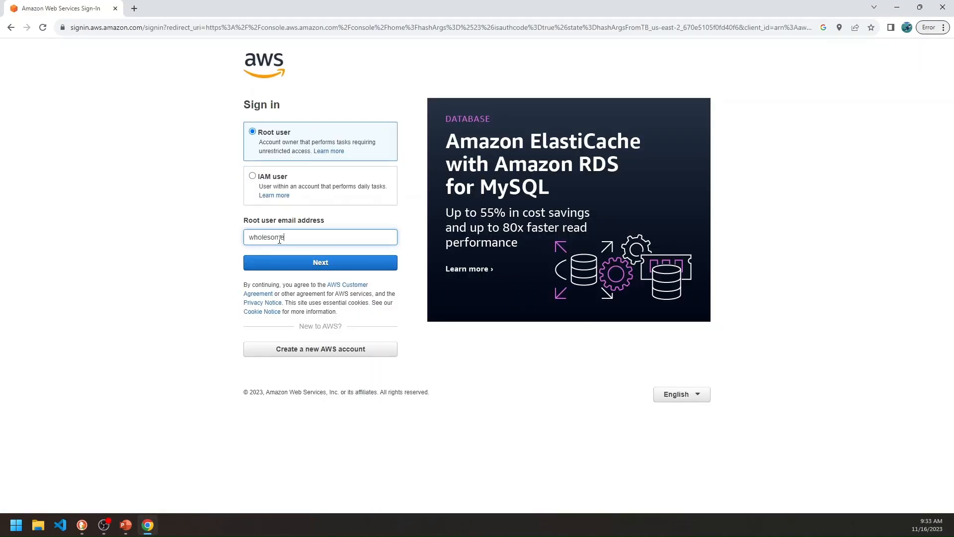
Sign in as root user with the account's email address and password.
key("Return")
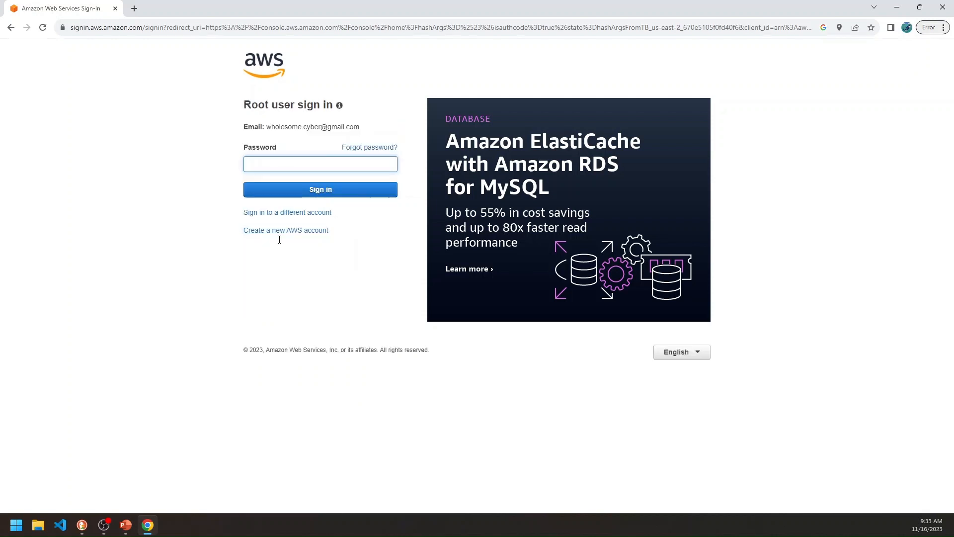
key("ctrl+v")
key("Return")
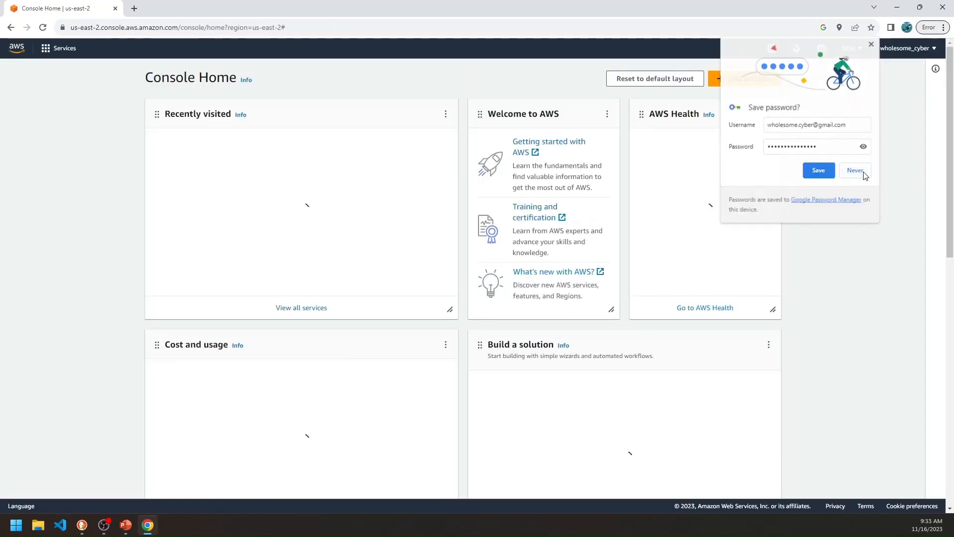
Dismiss the introductory notices on the console home page, including the AWS User Notifications one.
left_click(75, 136)
left_click(129, 123)
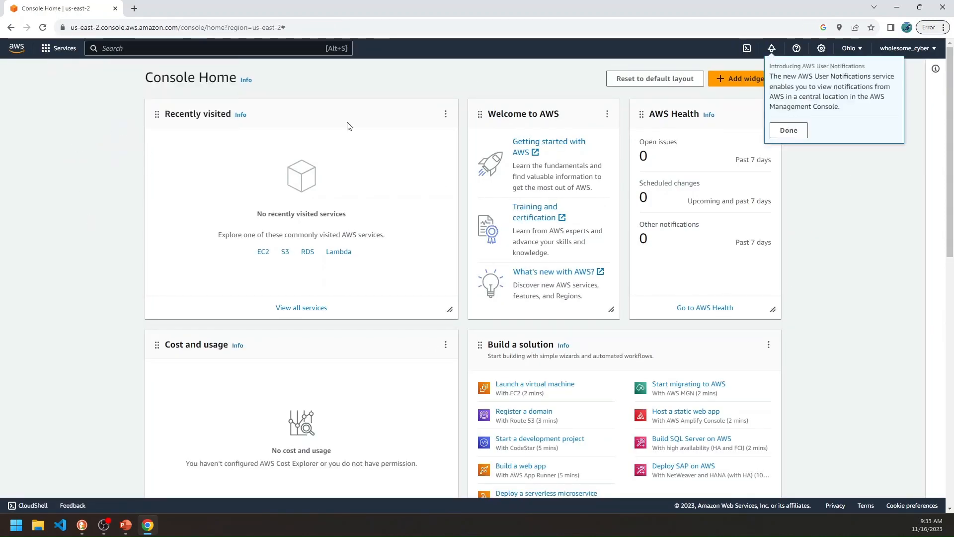
left_click(789, 130)
left_click(836, 162)
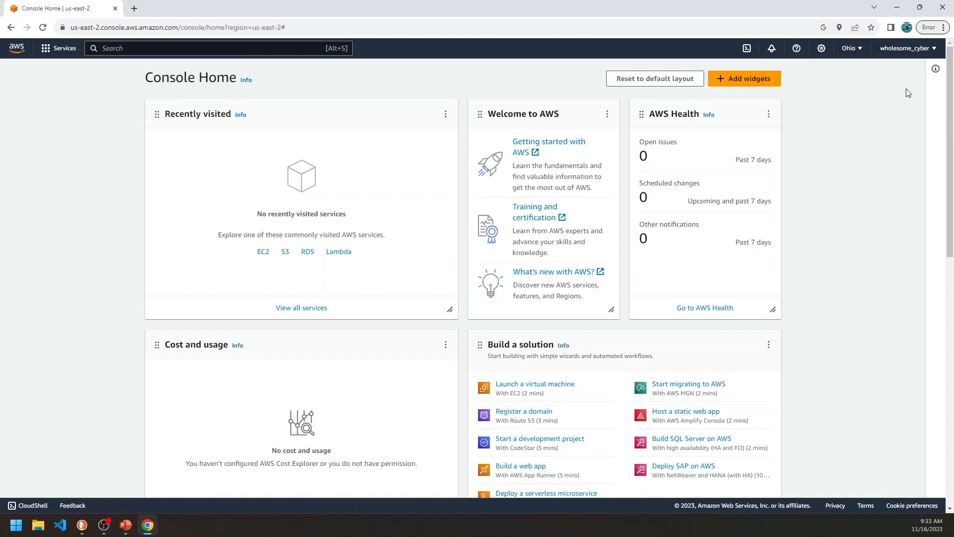
Switch the region to US West (N. California) and open the running instances view of EC2.
left_click(850, 48)
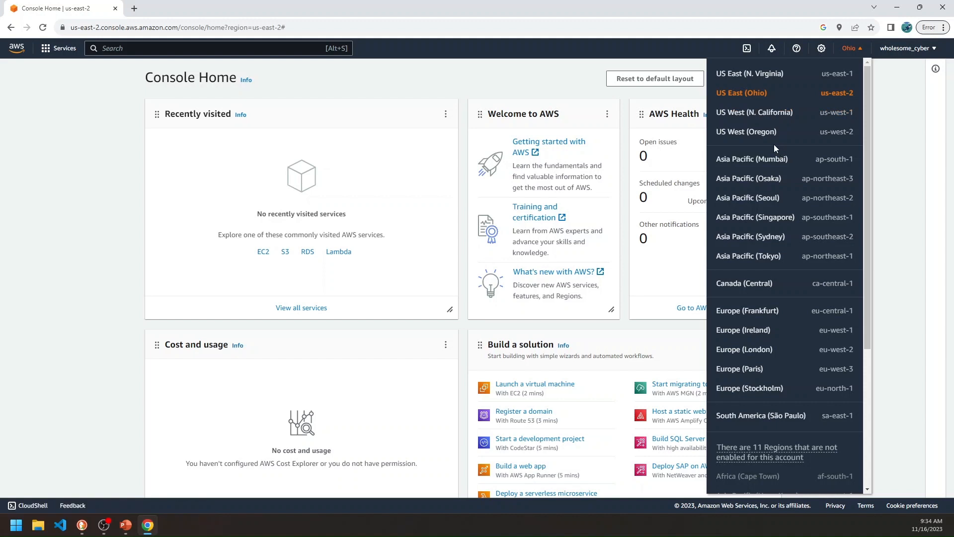
left_click(769, 121)
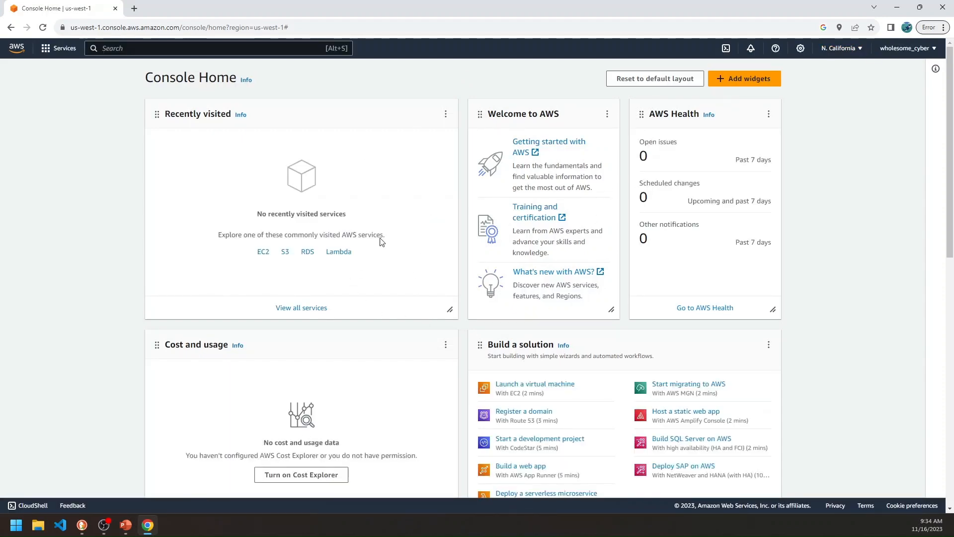
left_click(264, 252)
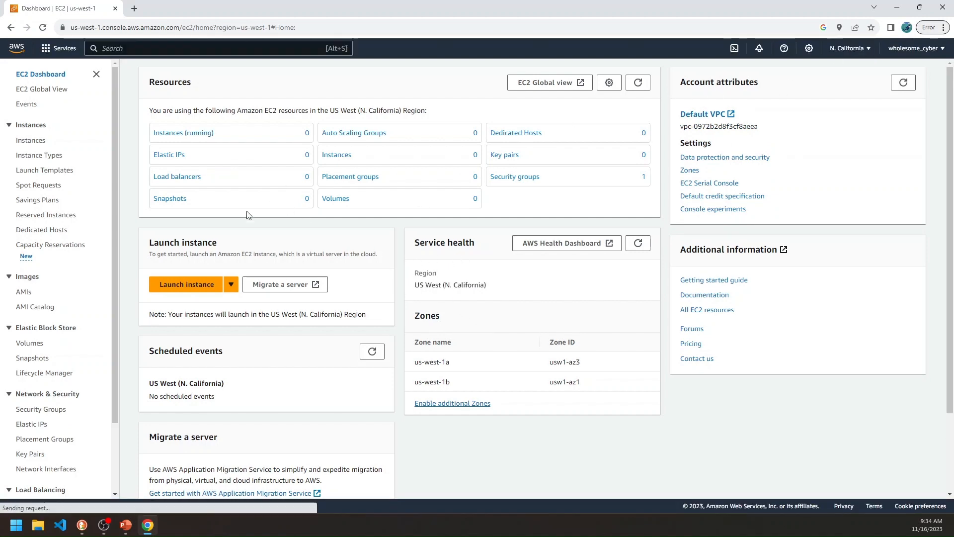
left_click(197, 138)
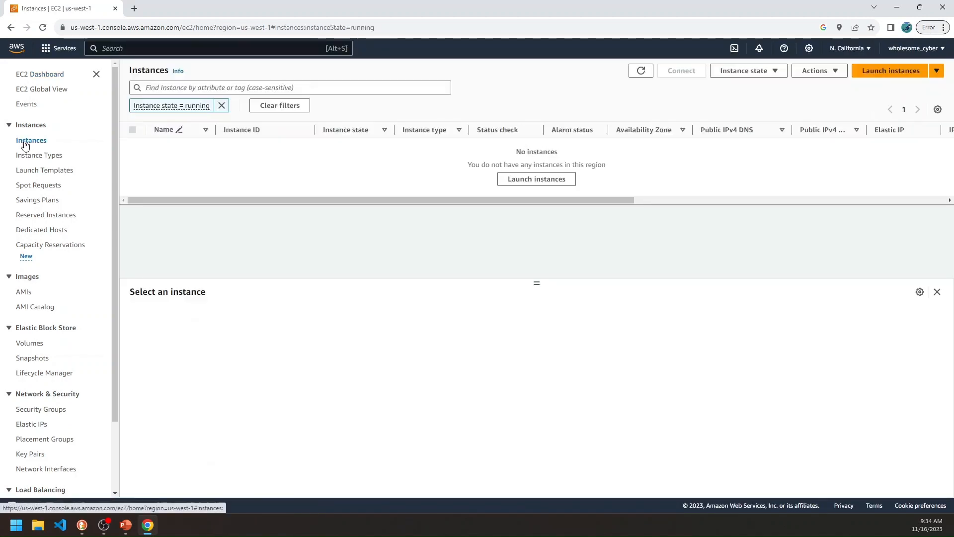
Search the services for ec2, open EC2 and show its unfiltered Instances list.
left_click(134, 51)
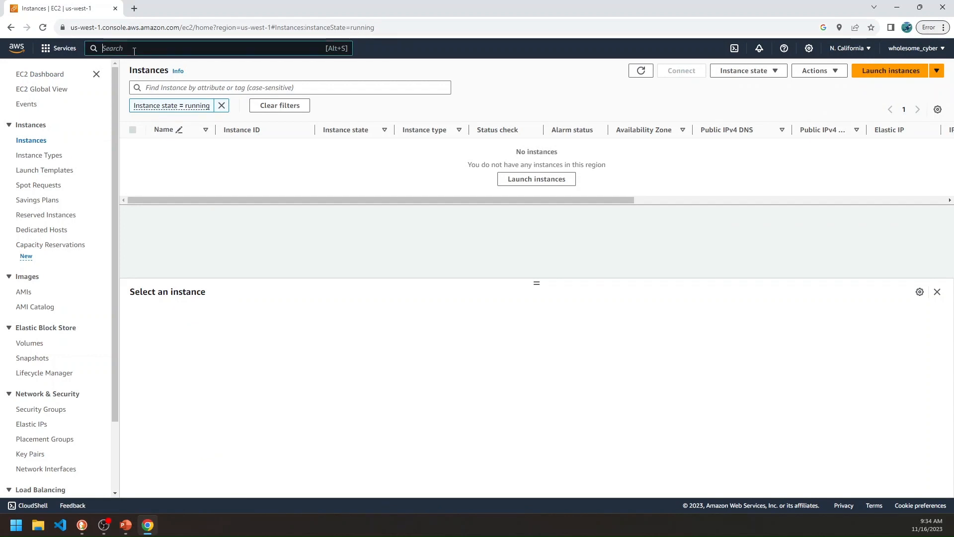
type("ec2")
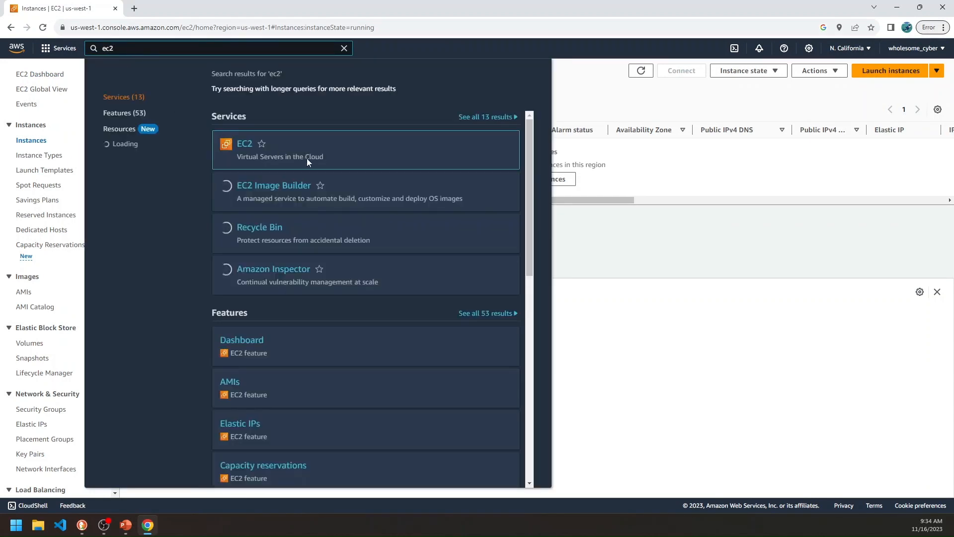
left_click(306, 158)
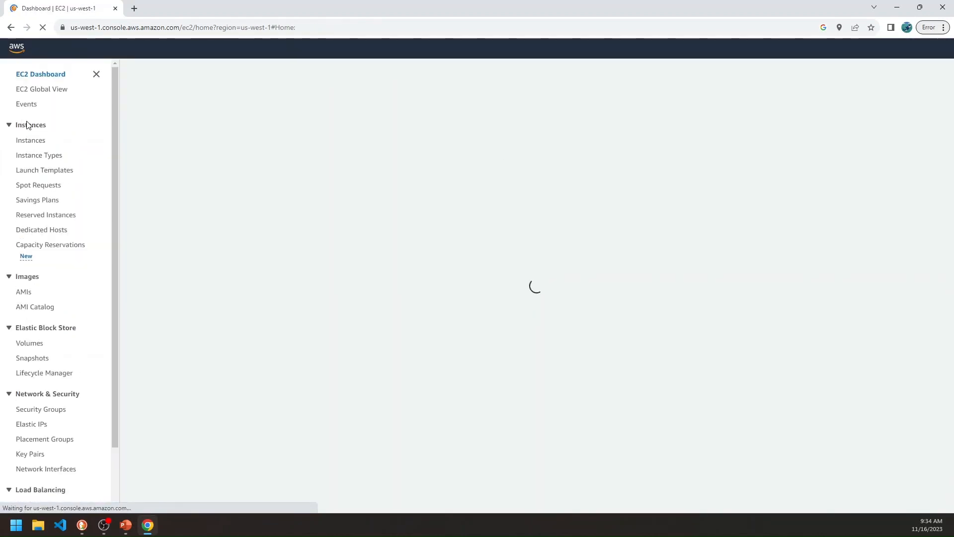
left_click(33, 142)
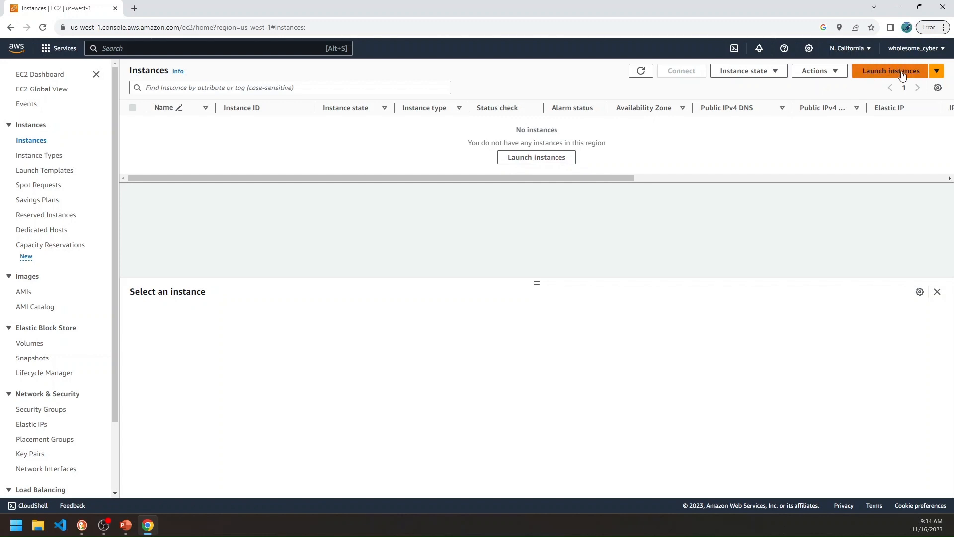
Start launching a new EC2 instance and name it my-web-server.
left_click(544, 159)
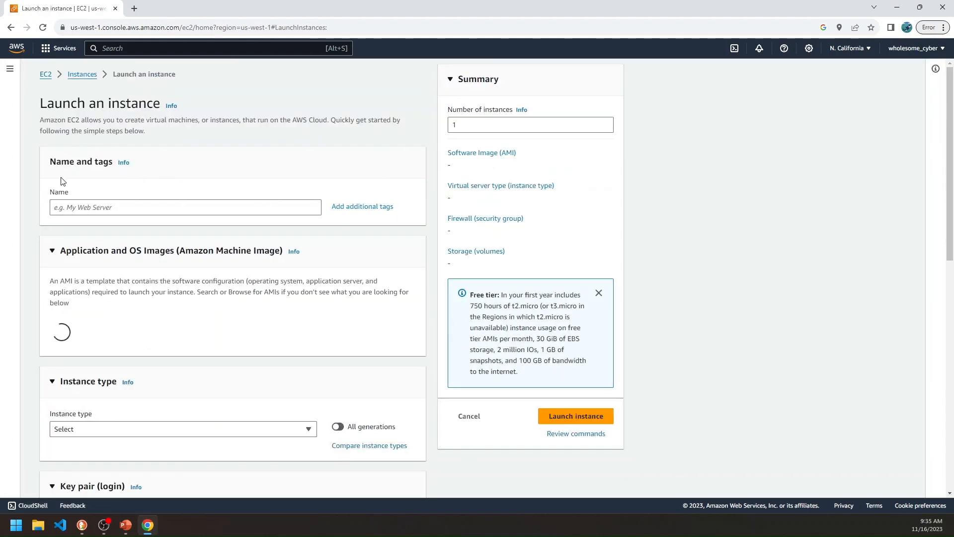
left_click_drag(50, 165, 81, 167)
left_click(103, 210)
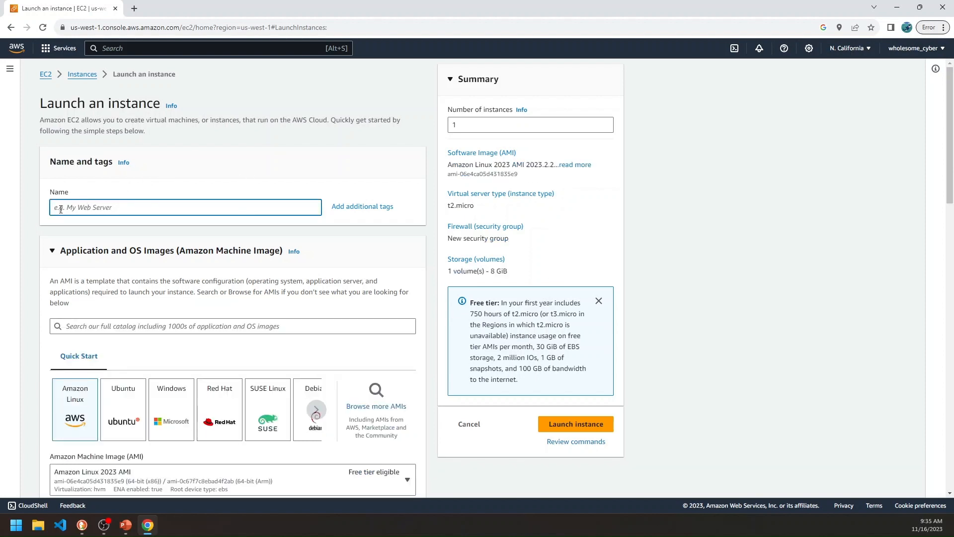
type("my-web-server")
Choose Amazon Linux 2 AMI (HVM) - Kernel 5.10, SSD Volume Type as the instance's machine image.
scroll(135, 207, "down", 2)
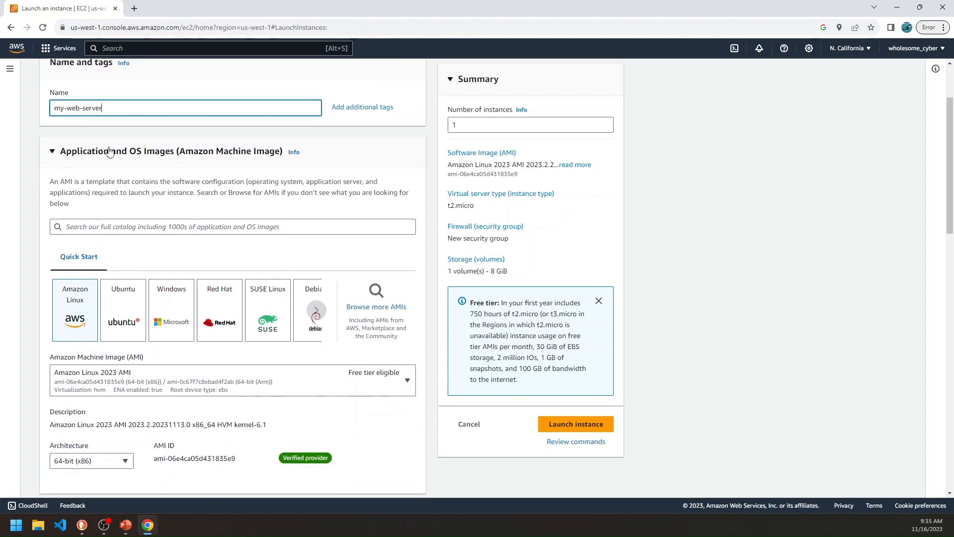
scroll(189, 156, "down", 1)
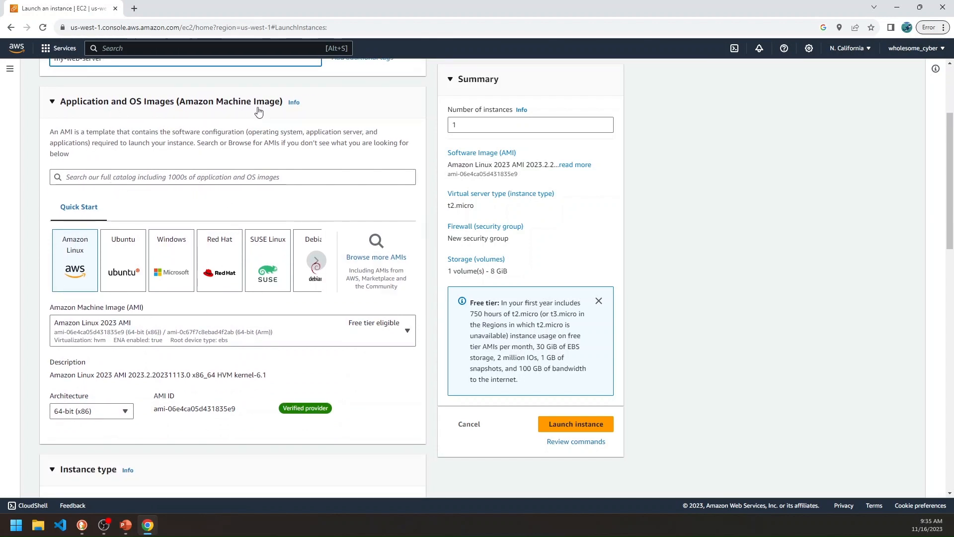
scroll(74, 275, "down", 1)
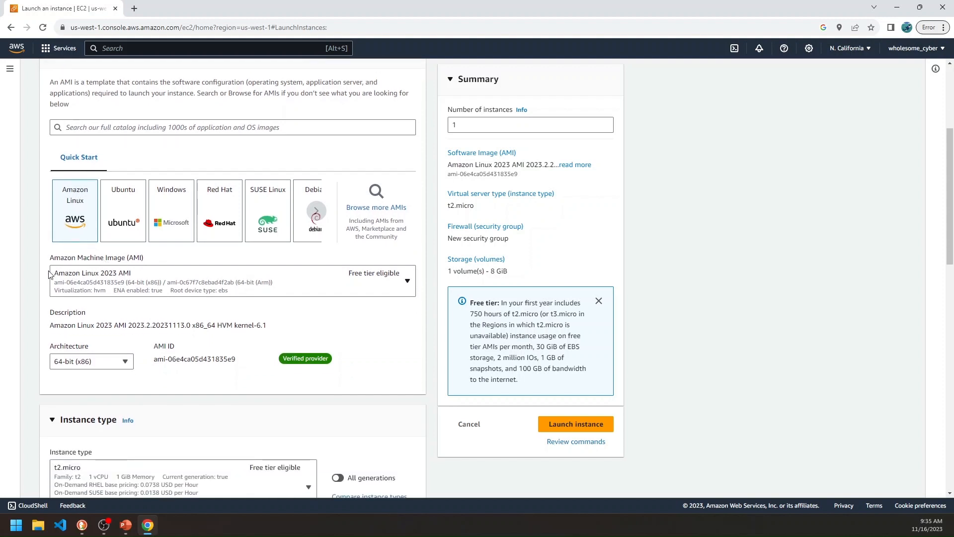
left_click(189, 277)
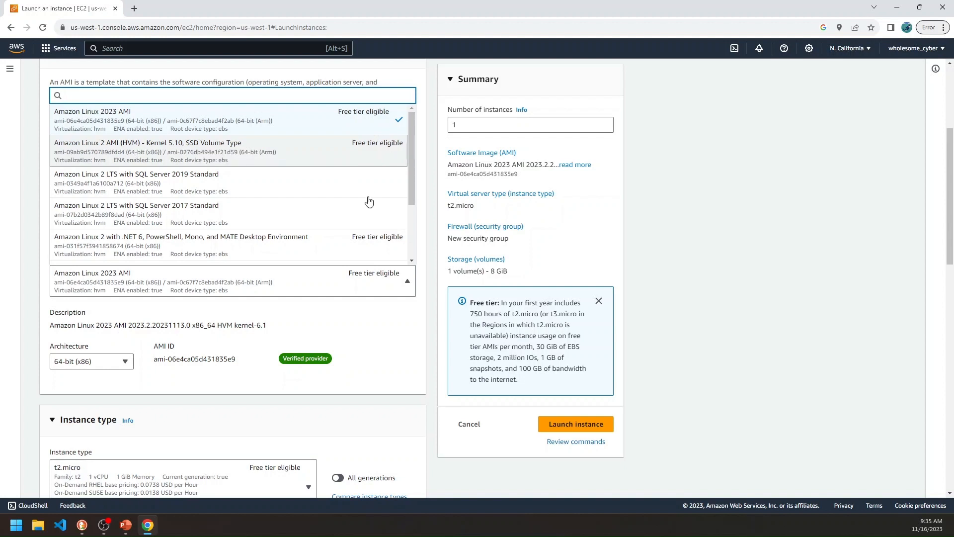
left_click(228, 151)
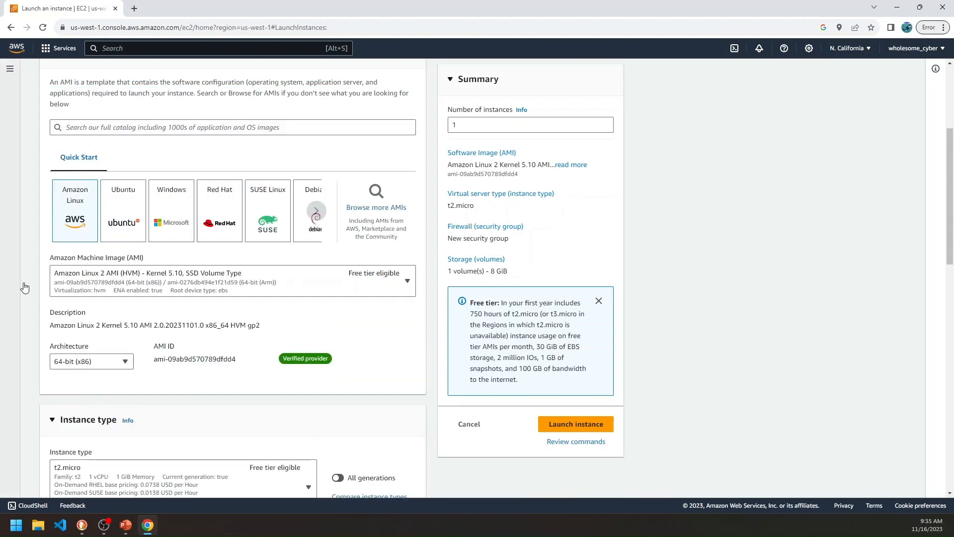
Examine the architecture options of the chosen machine image and the instance type settings.
scroll(219, 312, "down", 4)
left_click(90, 162)
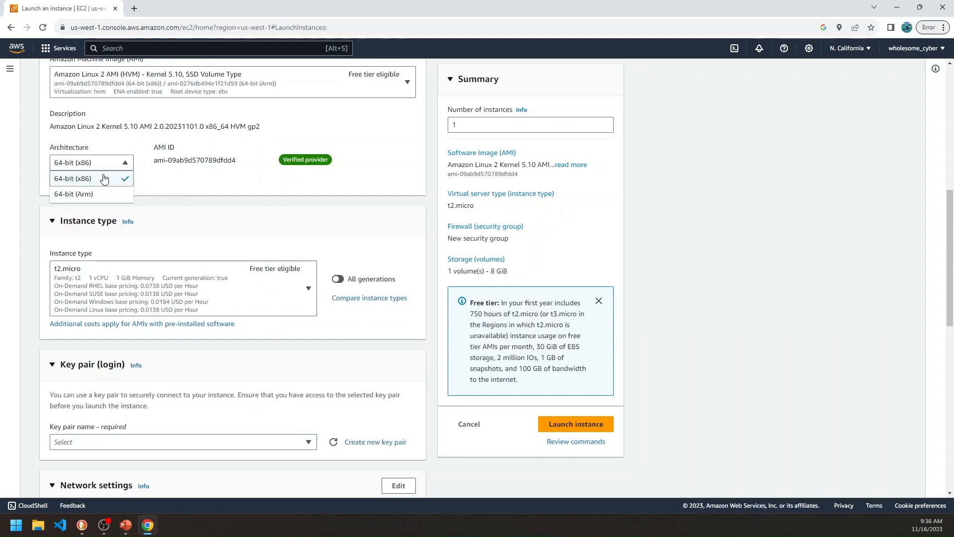
left_click(304, 196)
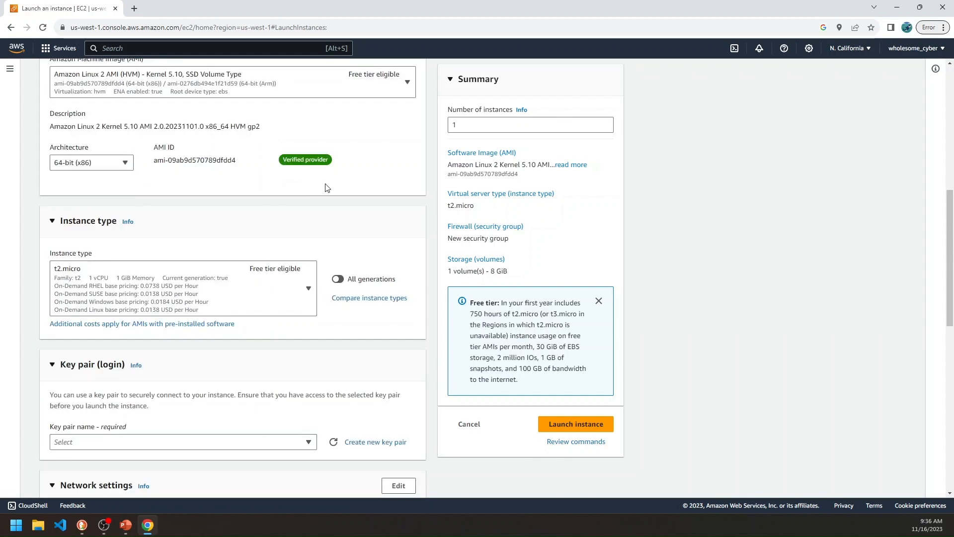
scroll(327, 185, "up", 2)
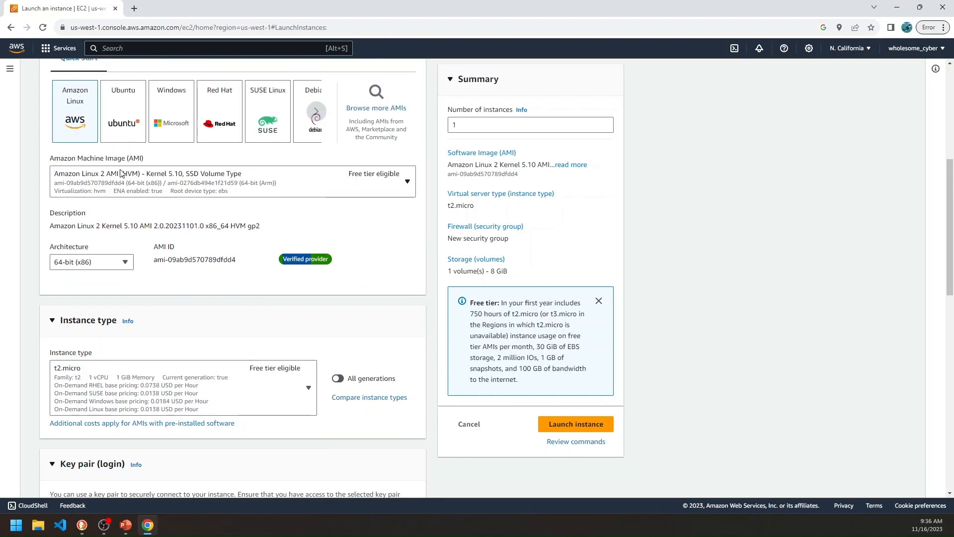
scroll(193, 241, "down", 3)
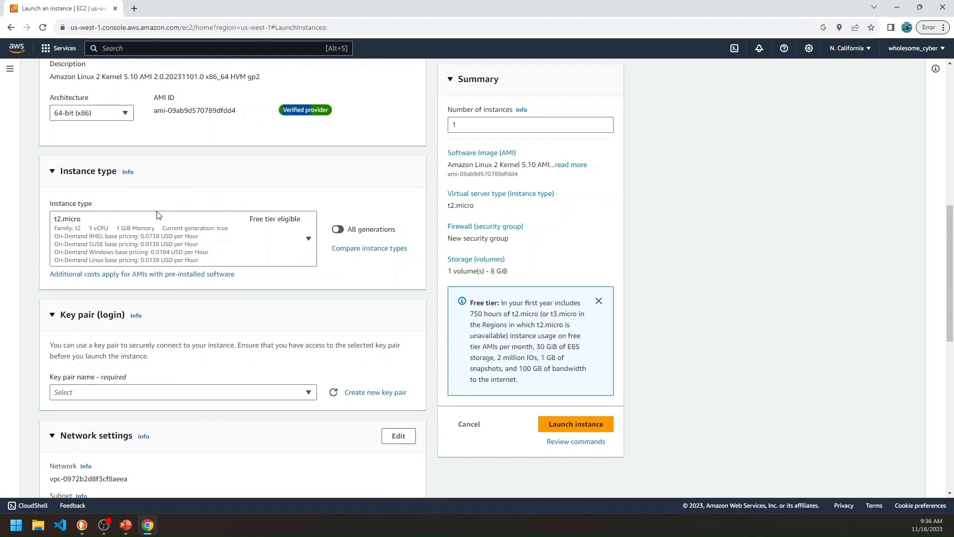
scroll(189, 235, "up", 2)
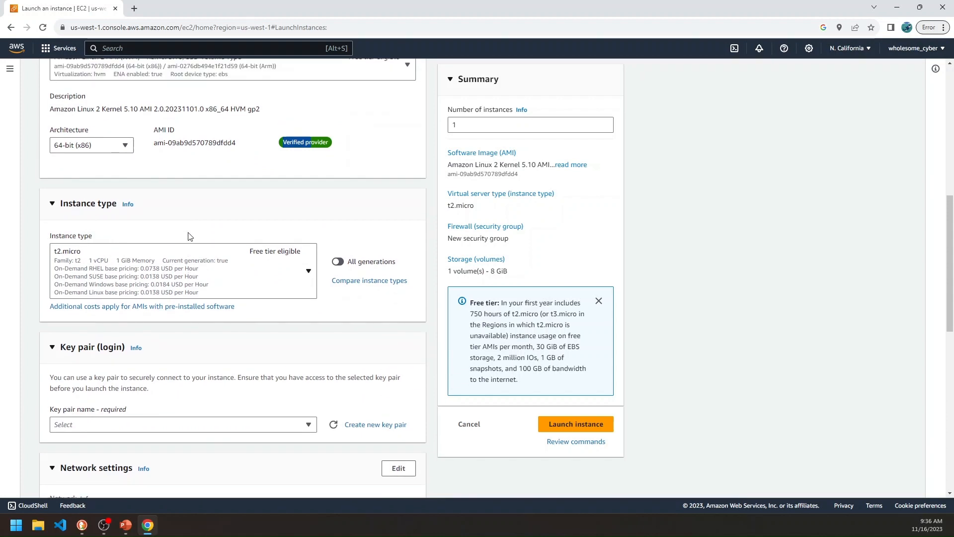
scroll(190, 235, "up", 2)
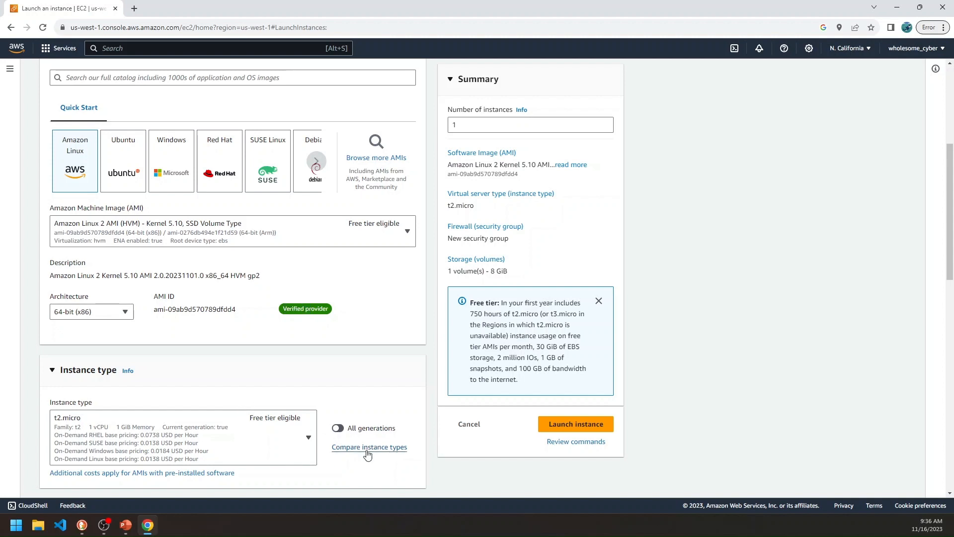
Compare the available instance types by vCPUs, memory and storage, including c5.2xlarge, and return to the launch settings without changing the type.
left_click(387, 454)
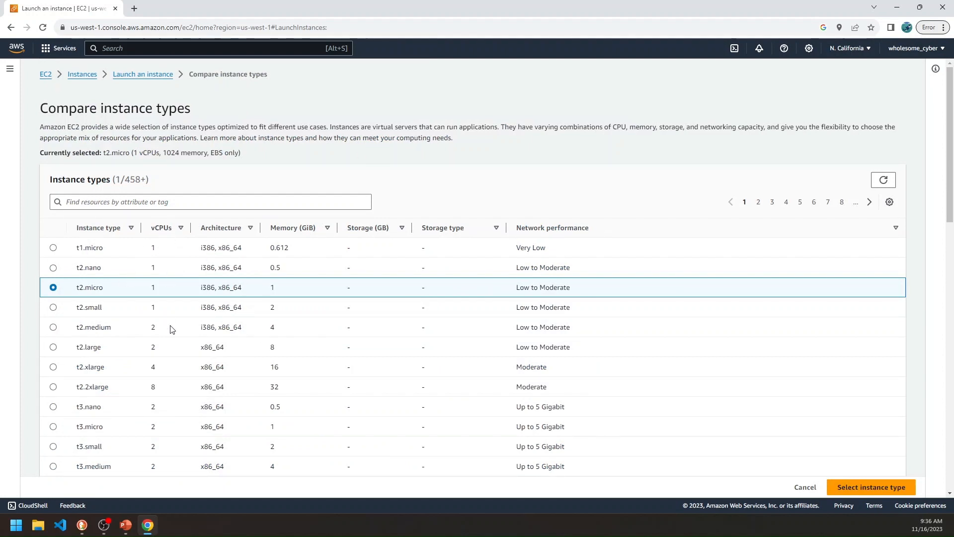
scroll(171, 329, "down", 15)
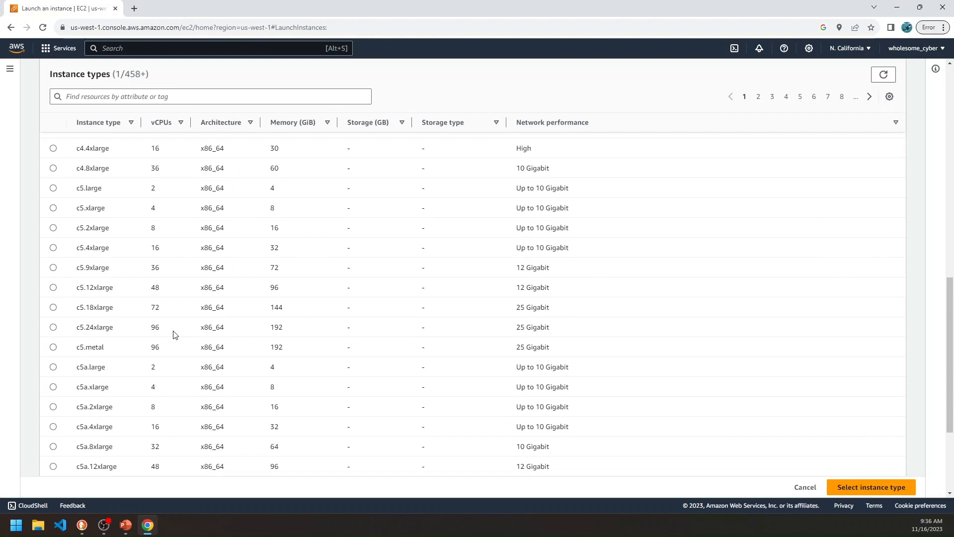
scroll(175, 334, "down", 1)
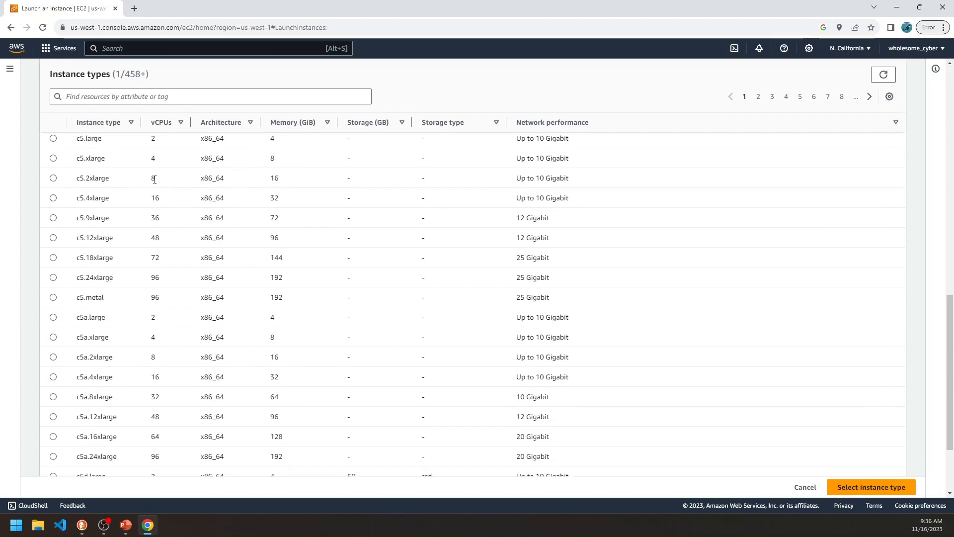
left_click(152, 178)
left_click_drag(287, 187, 270, 185)
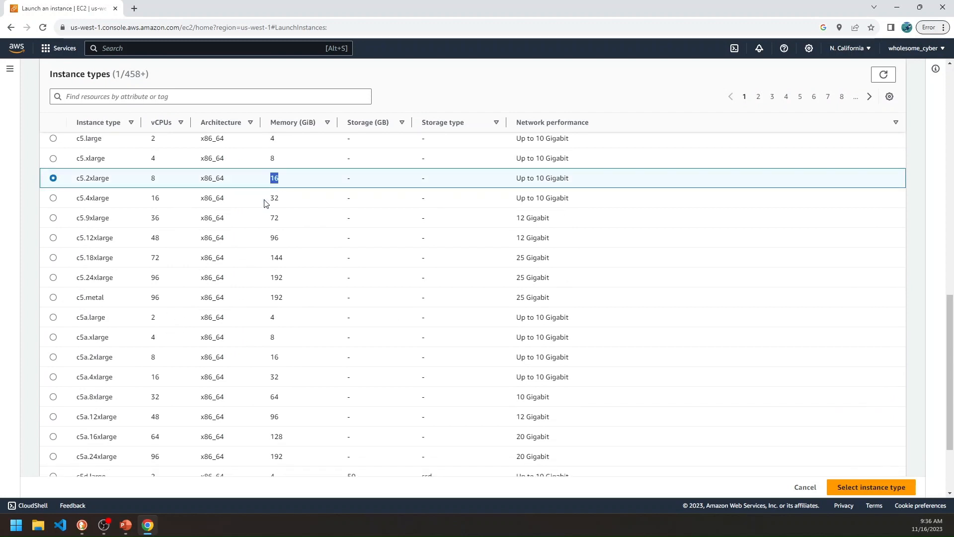
scroll(259, 238, "up", 3)
scroll(256, 269, "down", 5)
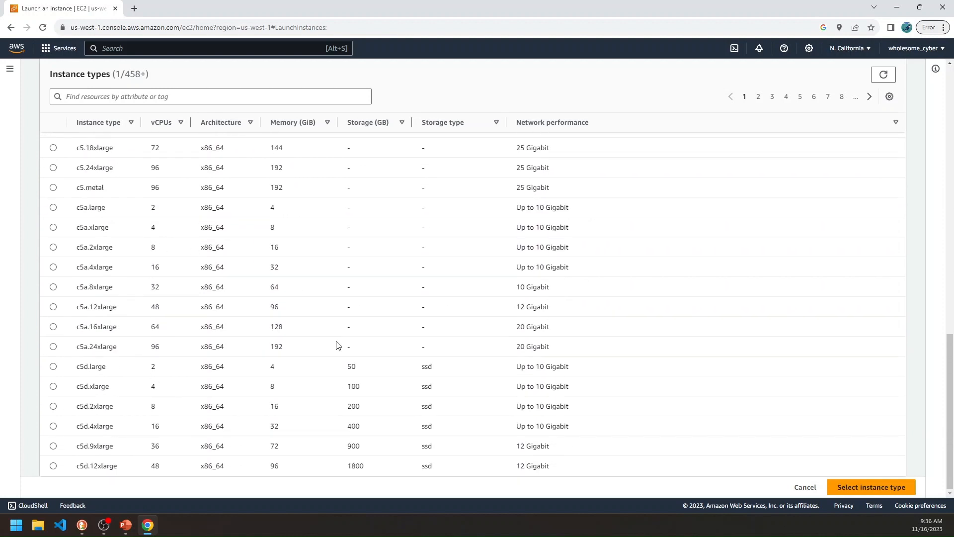
scroll(332, 330, "up", 5)
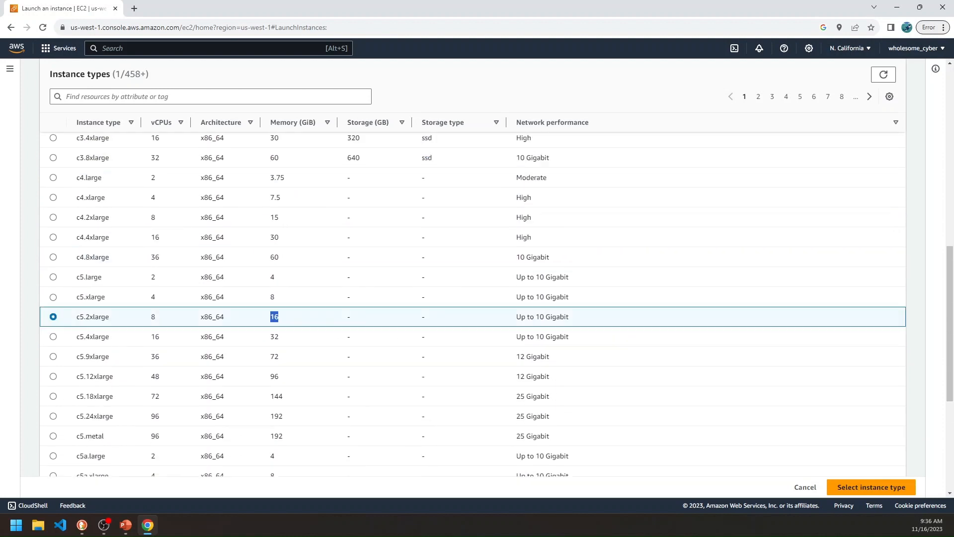
left_click(807, 488)
Start creating a new key pair for logging in to the instance.
scroll(809, 487, "up", 5)
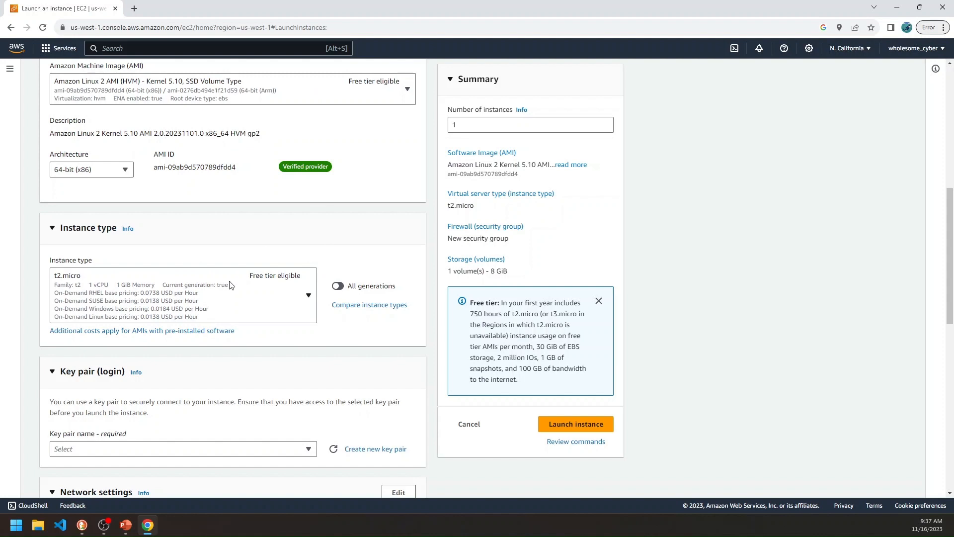
scroll(231, 284, "up", 2)
scroll(230, 284, "down", 4)
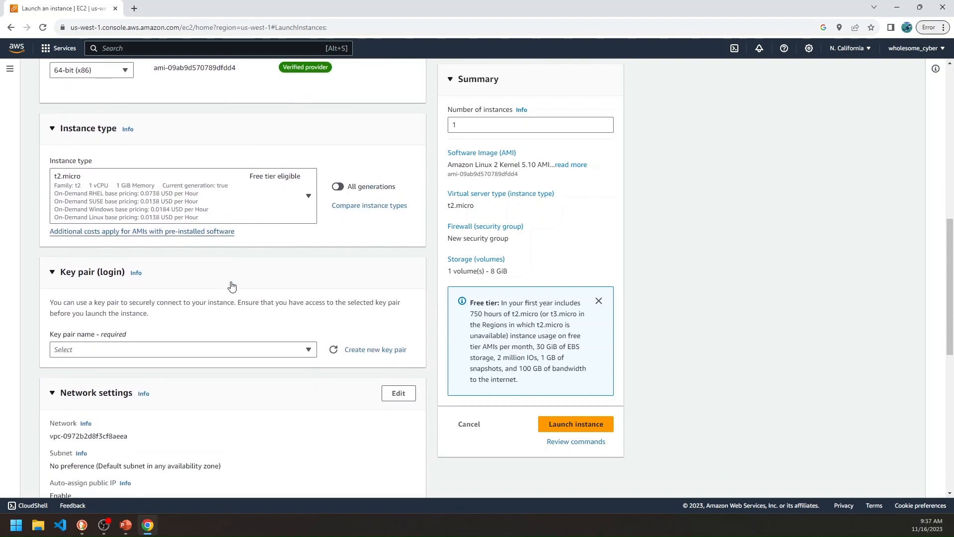
scroll(234, 122, "up", 5)
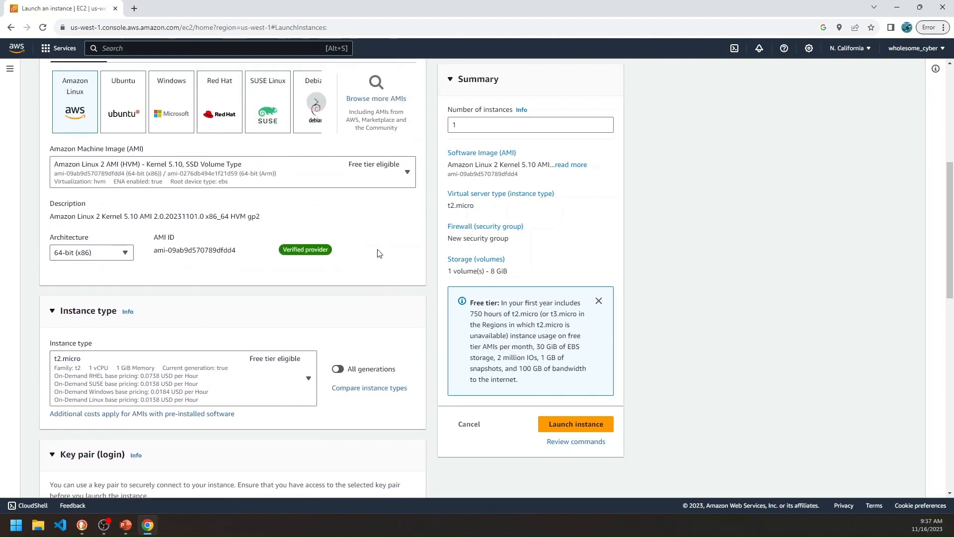
scroll(324, 336, "down", 2)
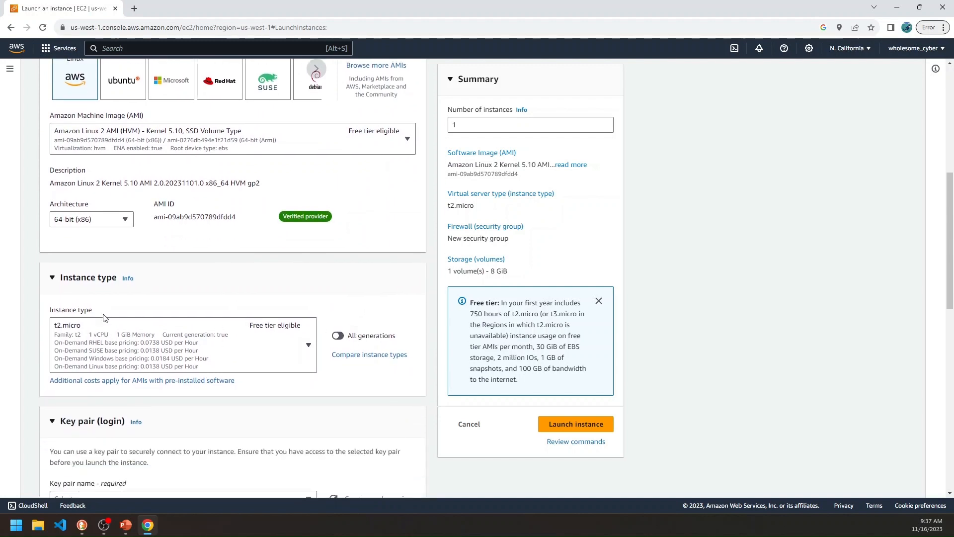
scroll(276, 340, "down", 1)
scroll(274, 335, "down", 2)
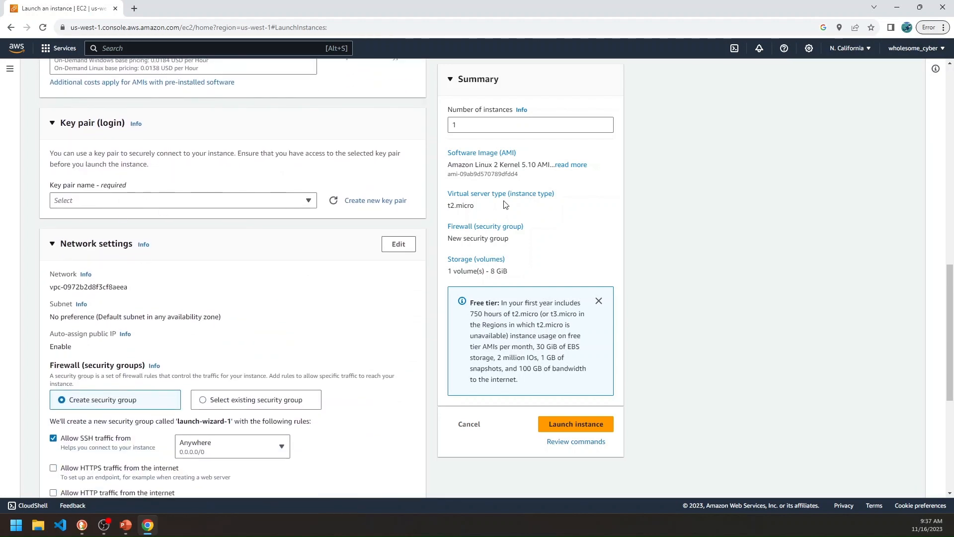
left_click(387, 201)
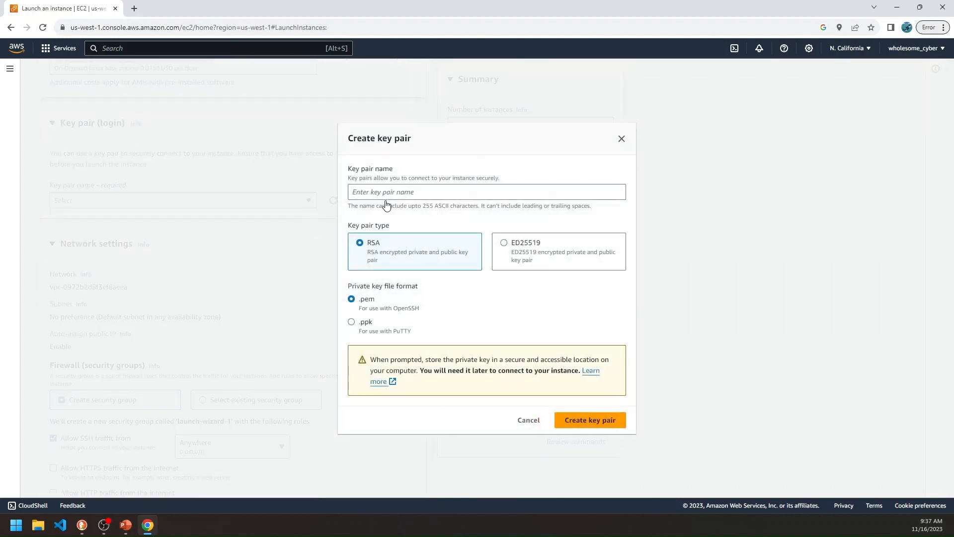